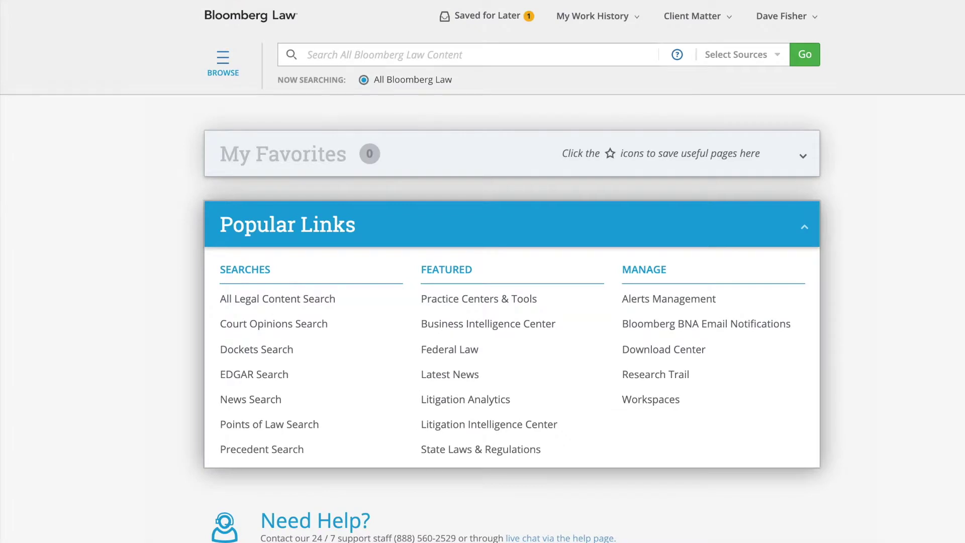
Open the Dockets Search form by searching the site for 'DOCKETS SEARCH'
left_click(224, 62)
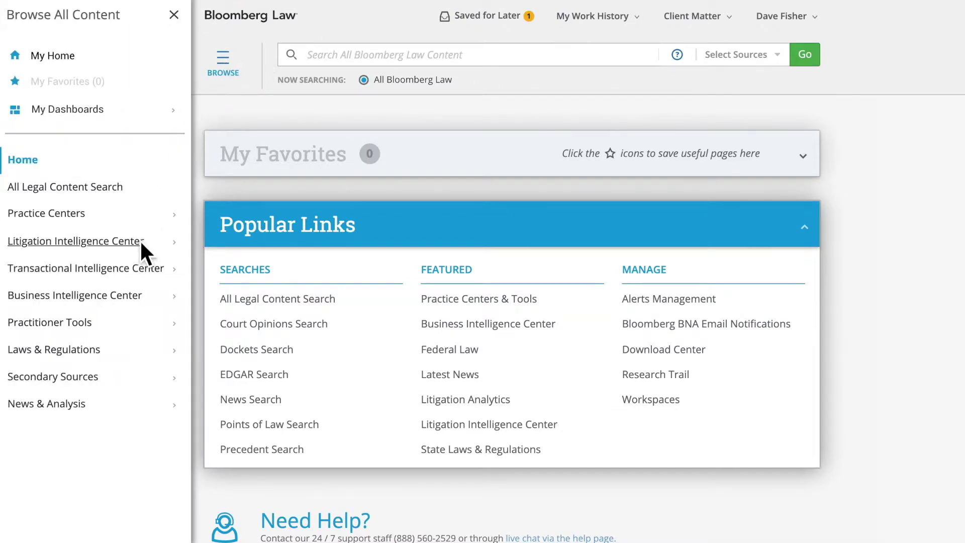
left_click(351, 57)
type("DOCKETS SEARCH")
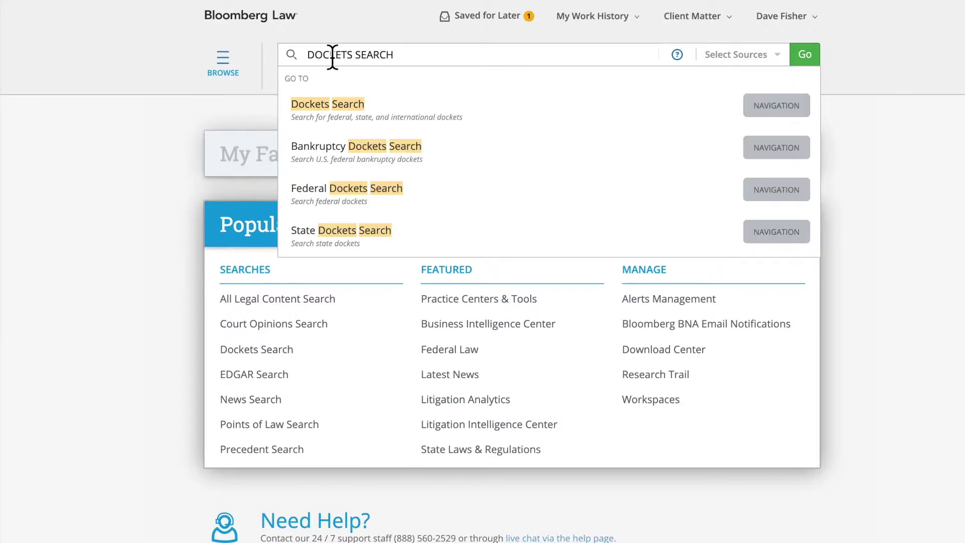
left_click(332, 122)
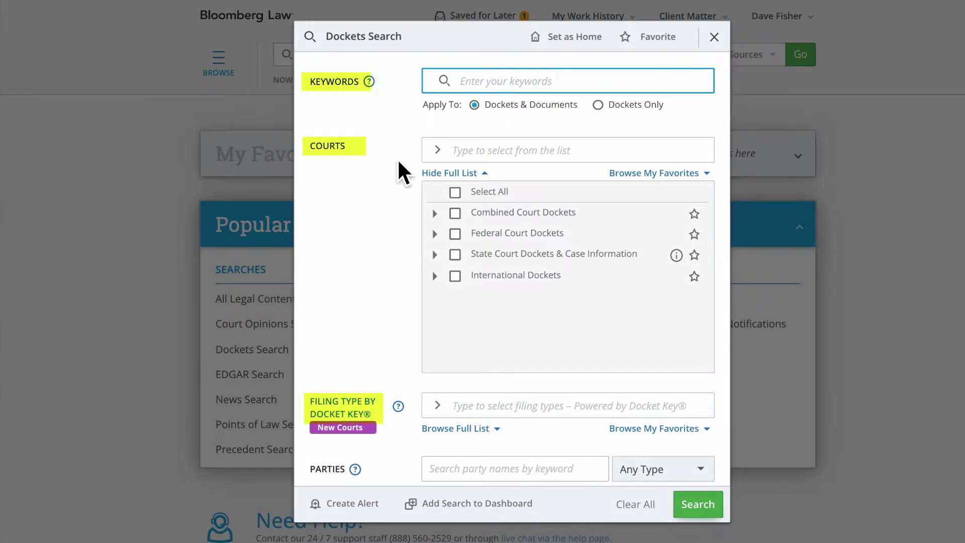
scroll(399, 161, "down", 5)
Expand U.S. District & Appellate Options to reveal the Nature of Suit and Companies filters
scroll(398, 161, "down", 3)
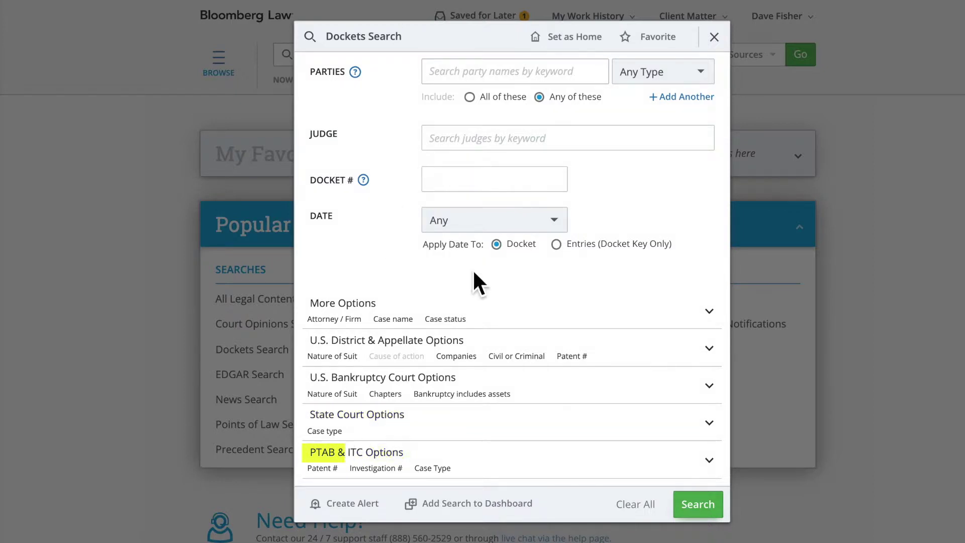
left_click(709, 349)
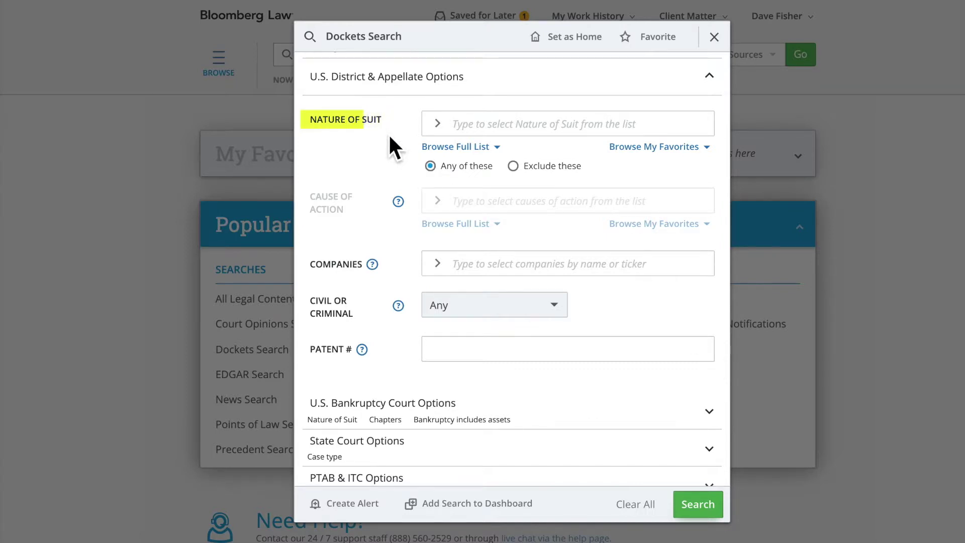
left_click(458, 130)
Set Nature of Suit to Securities/Commodities/Exchanges [*850]
type("SECURITIES")
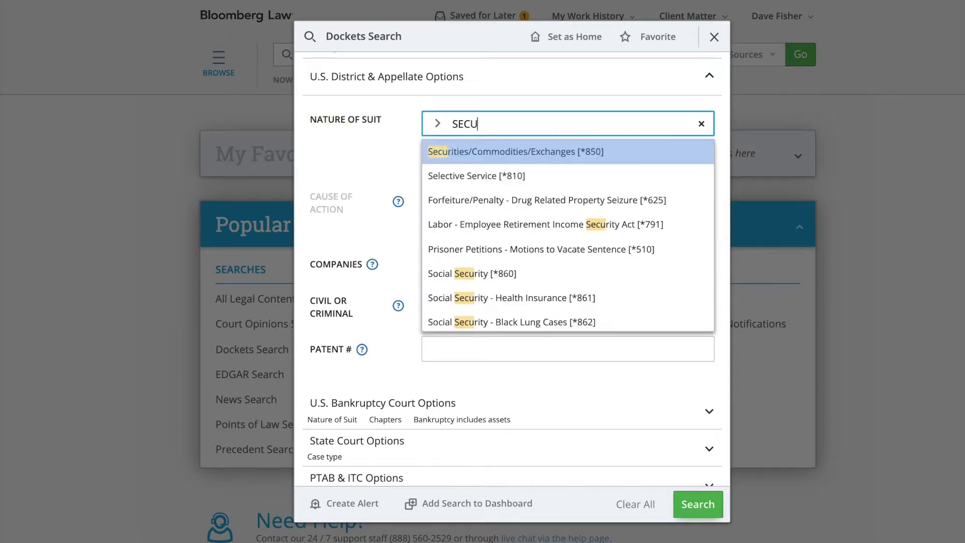
left_click(448, 152)
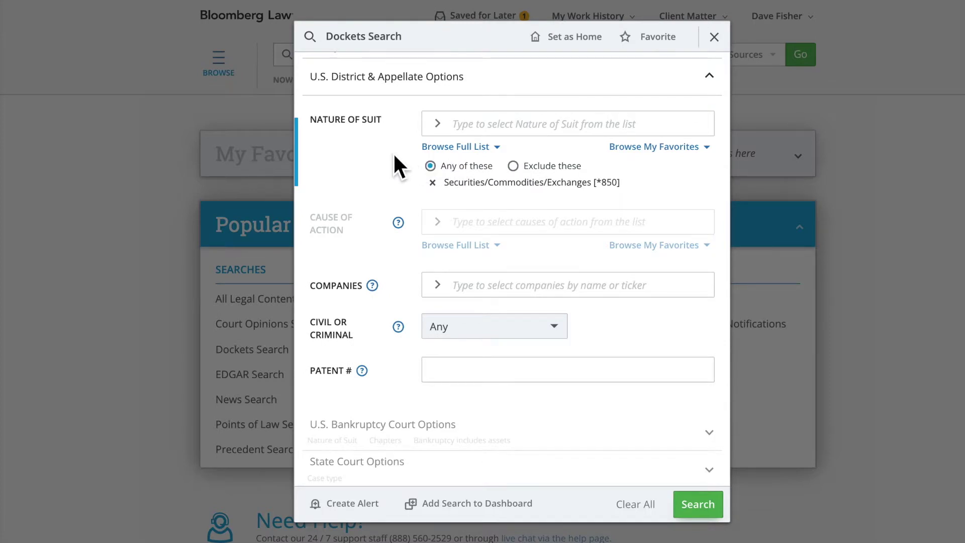
scroll(393, 155, "up", 8)
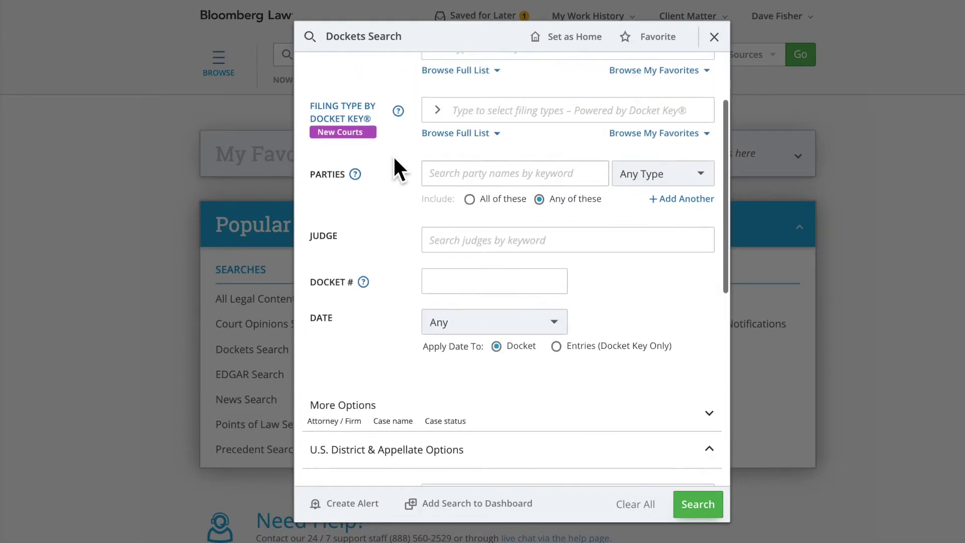
Enter a party's name in the Parties filter
left_click(453, 173)
type("JOHN SMITH")
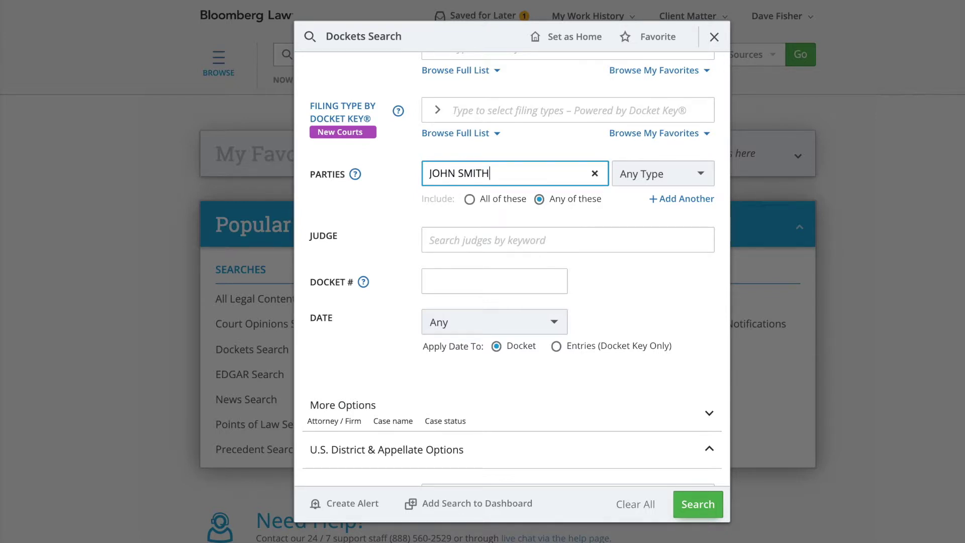
scroll(484, 243, "down", 8)
Add American International Group Inc (U.S.) as a Companies filter
left_click(484, 242)
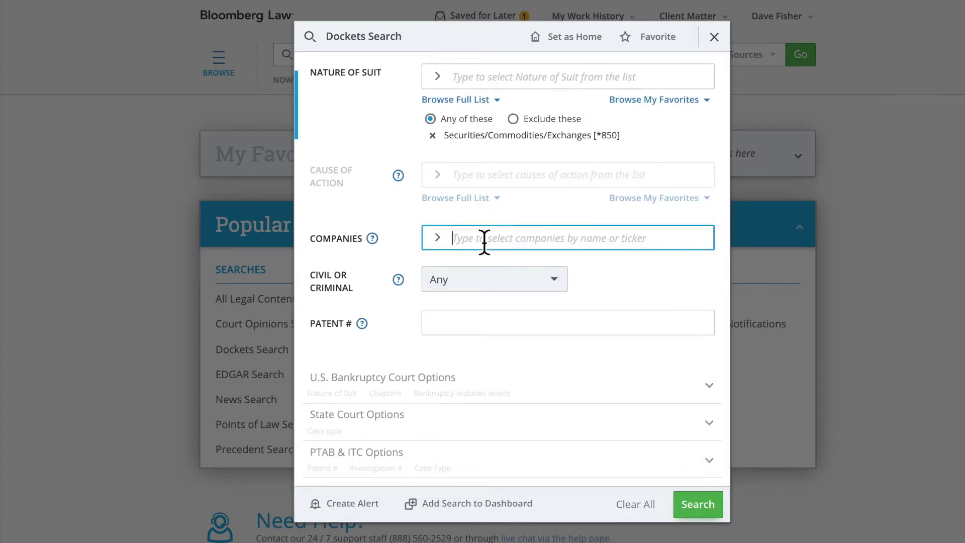
type("AMERICAN INTERNATIONAL GROUP")
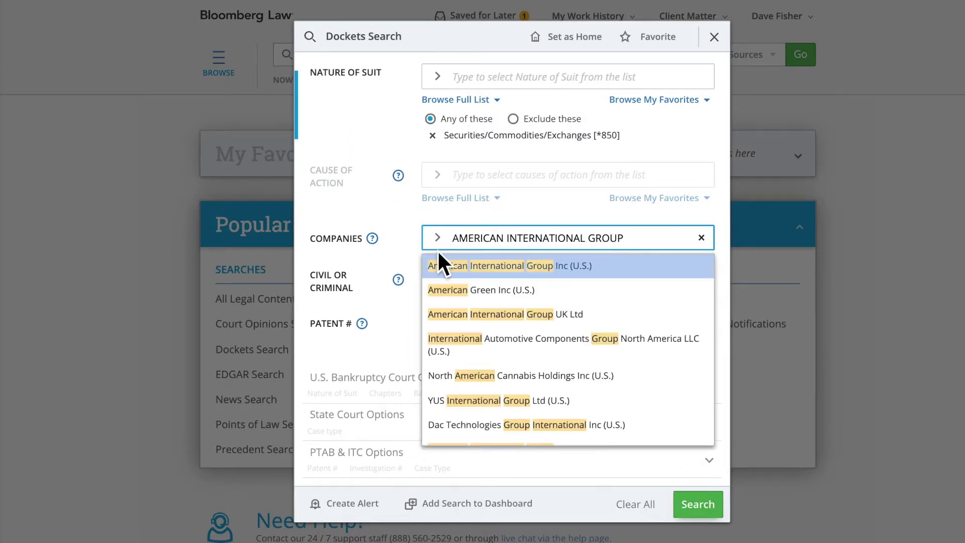
left_click(446, 267)
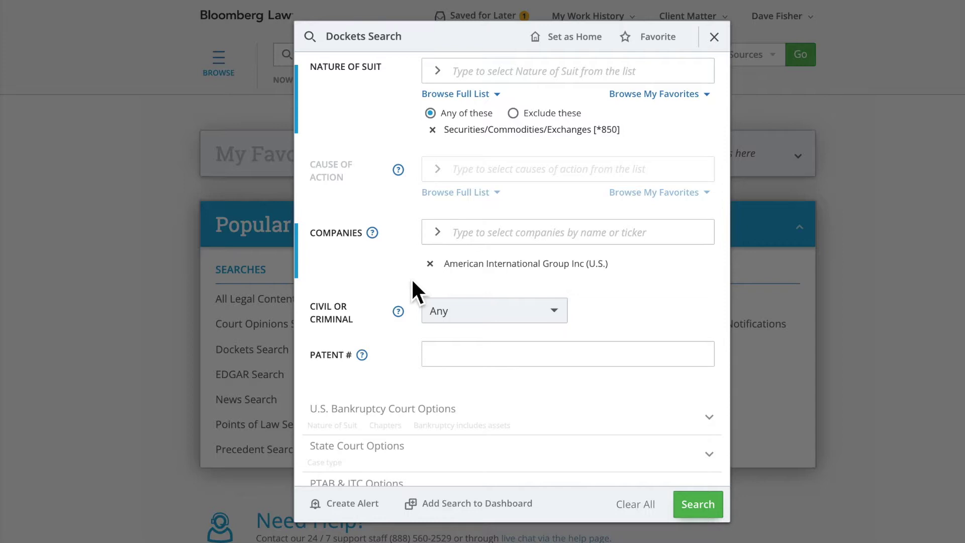
Save the search as a Weekly alert titled 'SAMPLE SEARCH', then clear all search criteria
left_click(351, 502)
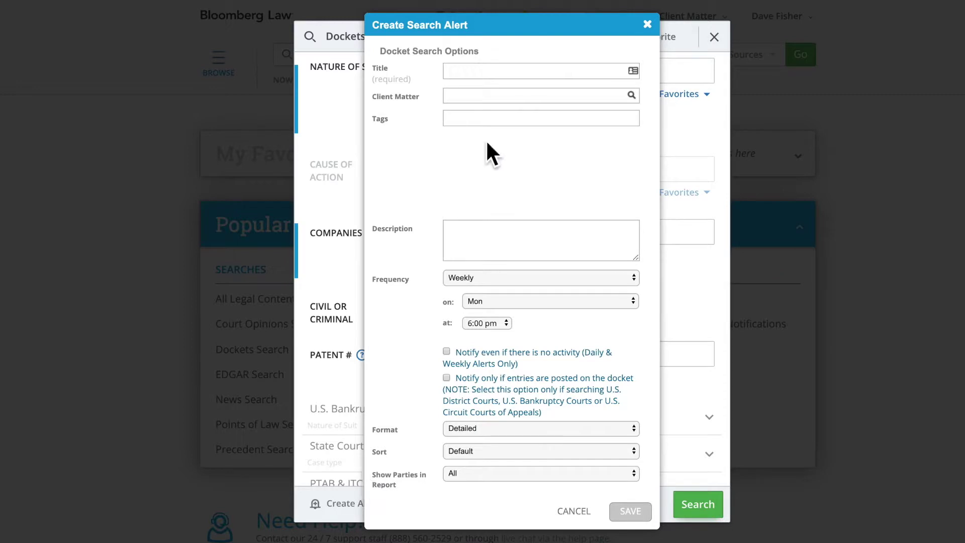
left_click(501, 70)
type("SAMPLE SEARCH")
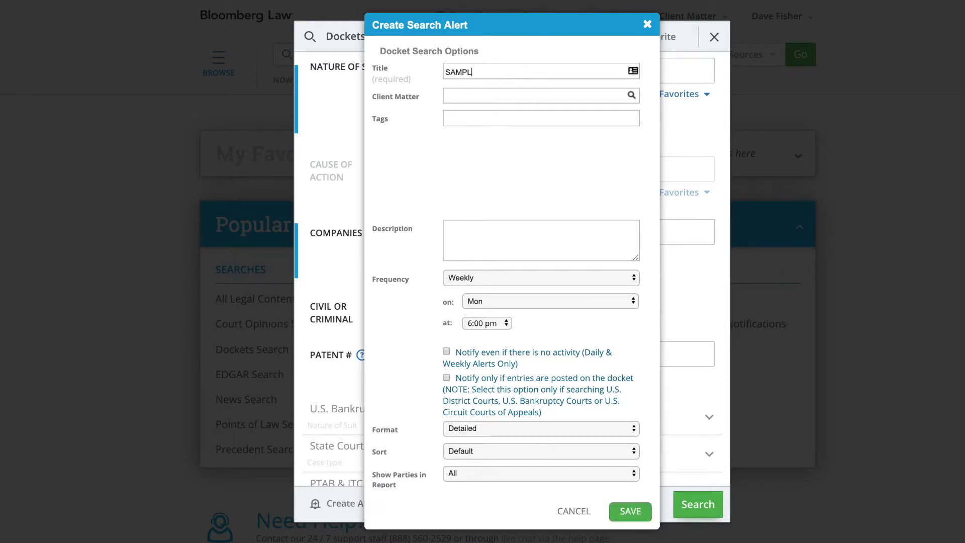
left_click(563, 282)
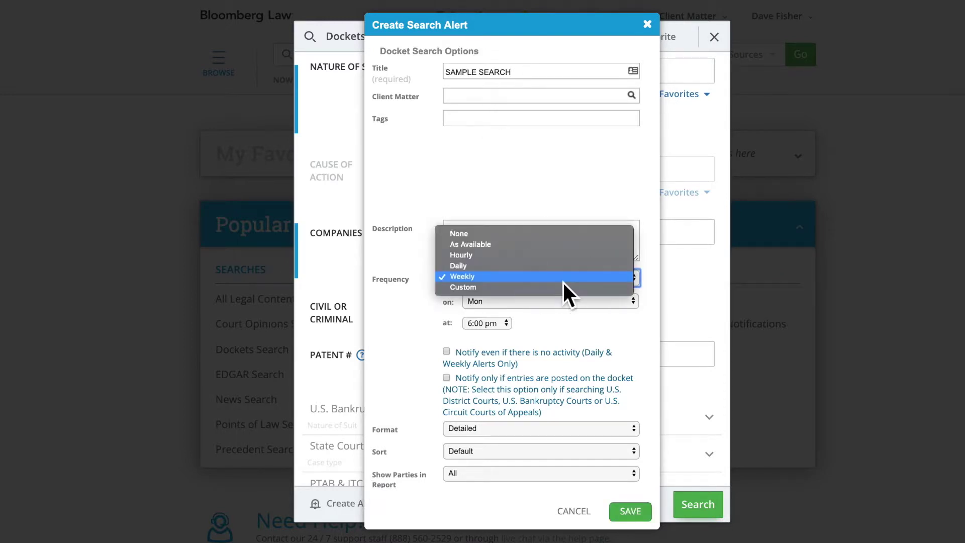
left_click(562, 281)
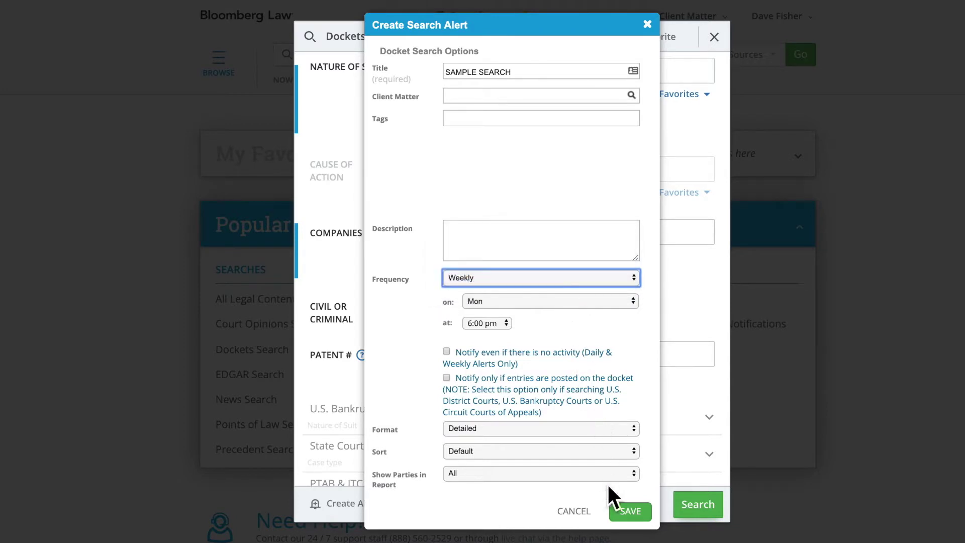
left_click(627, 517)
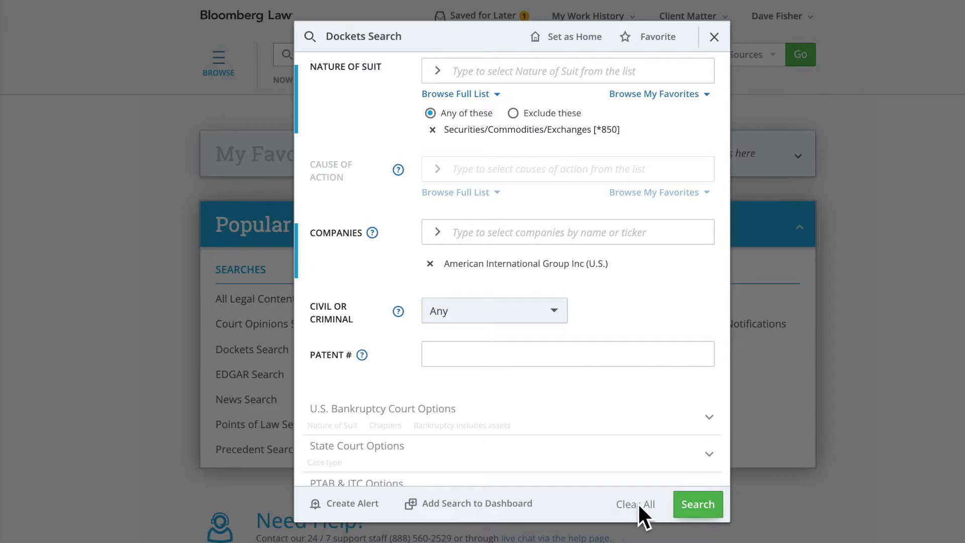
left_click(641, 503)
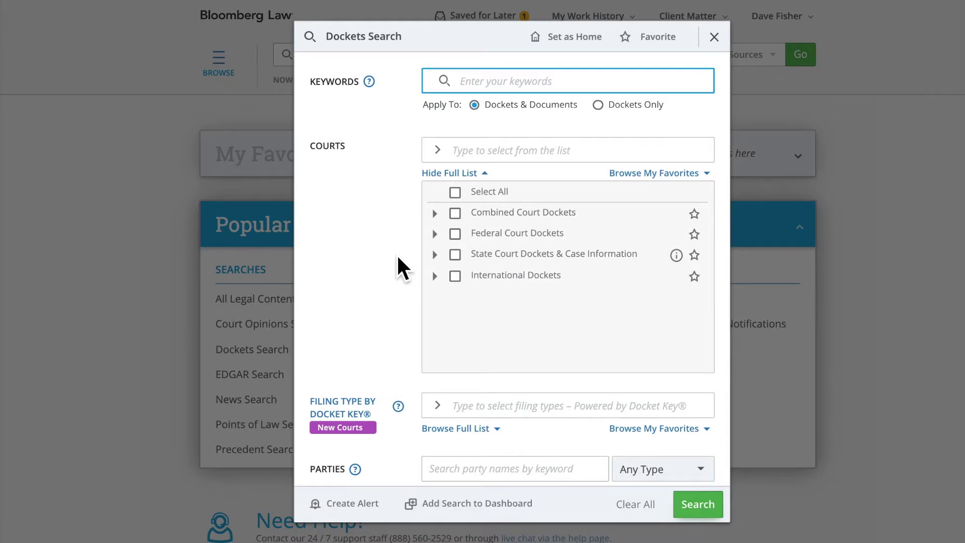
Add Southern District of New York dockets as the court to search
left_click(476, 151)
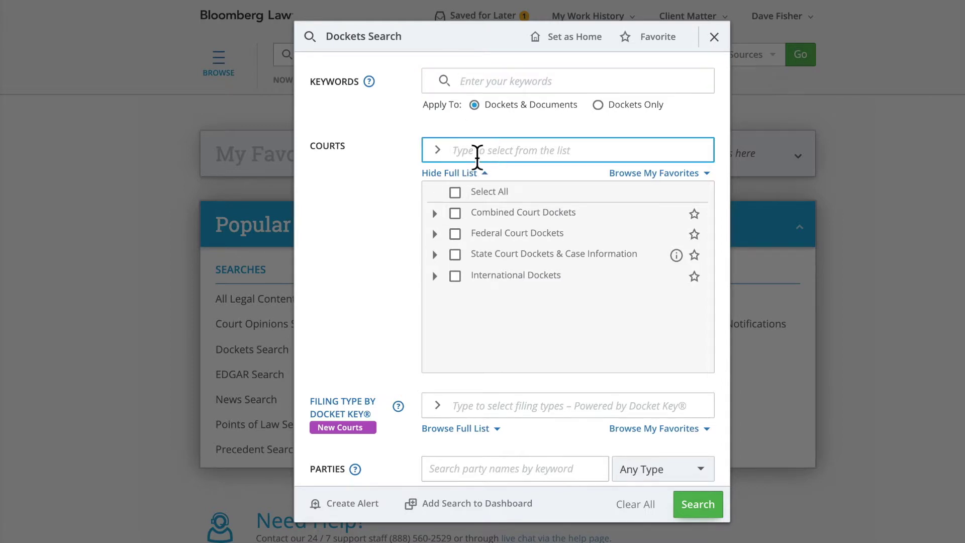
type("SOUTHERN DISTRICT OF NEW YORK")
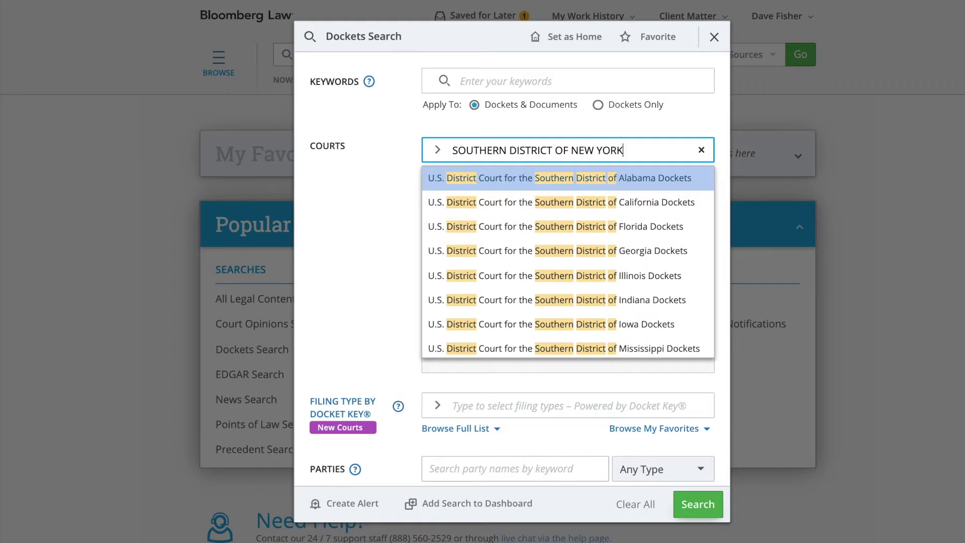
left_click(454, 182)
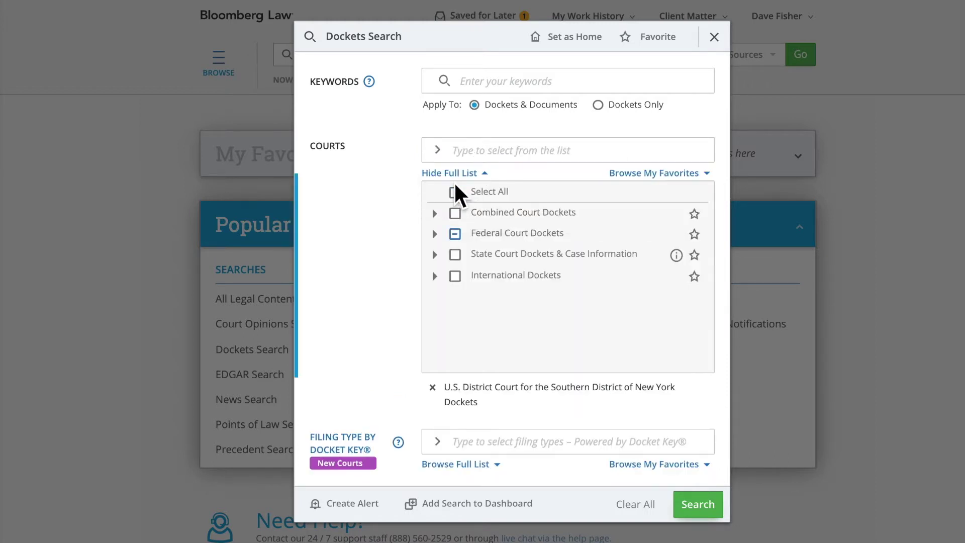
Expand Federal Court Dockets down to the four New York districts and show only favorite courts
left_click(435, 234)
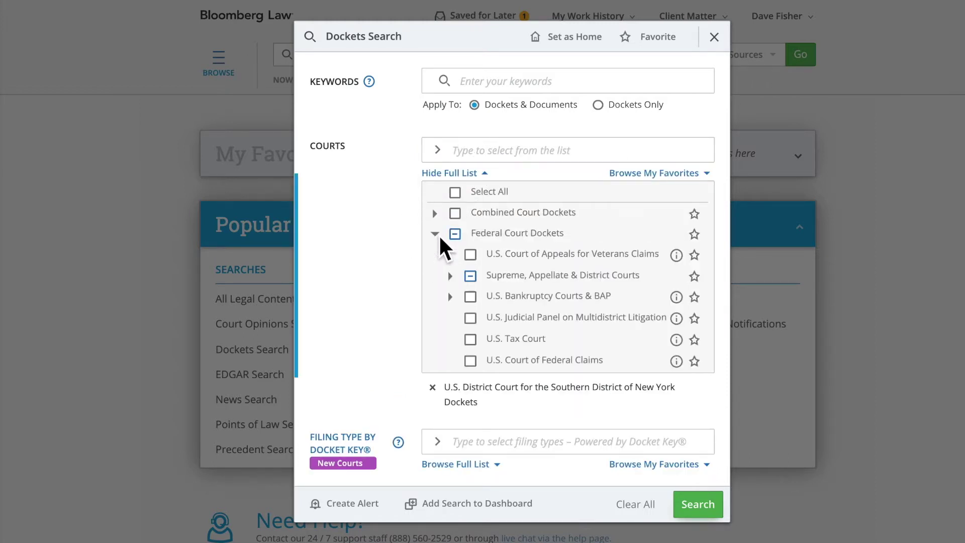
left_click(451, 276)
left_click(465, 339)
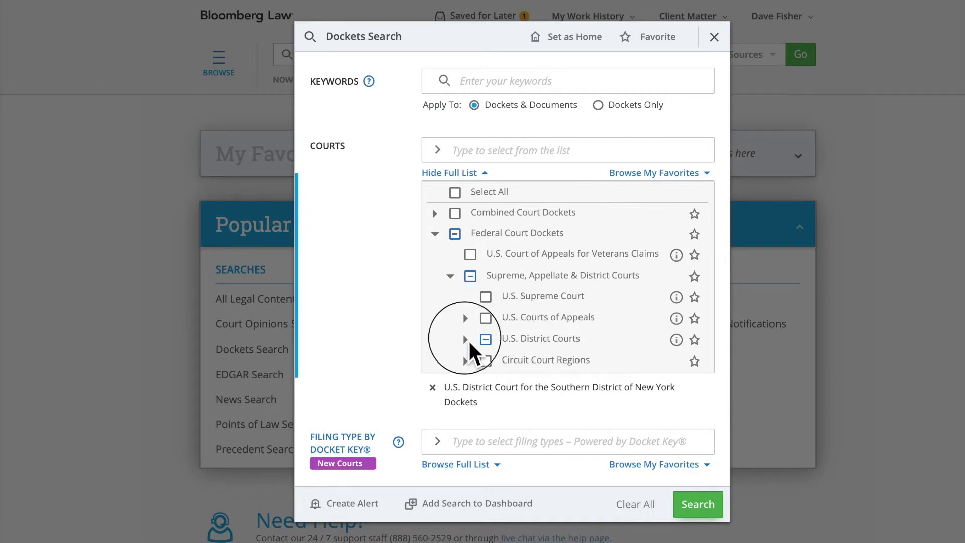
scroll(551, 334, "down", 5)
scroll(551, 334, "down", 10)
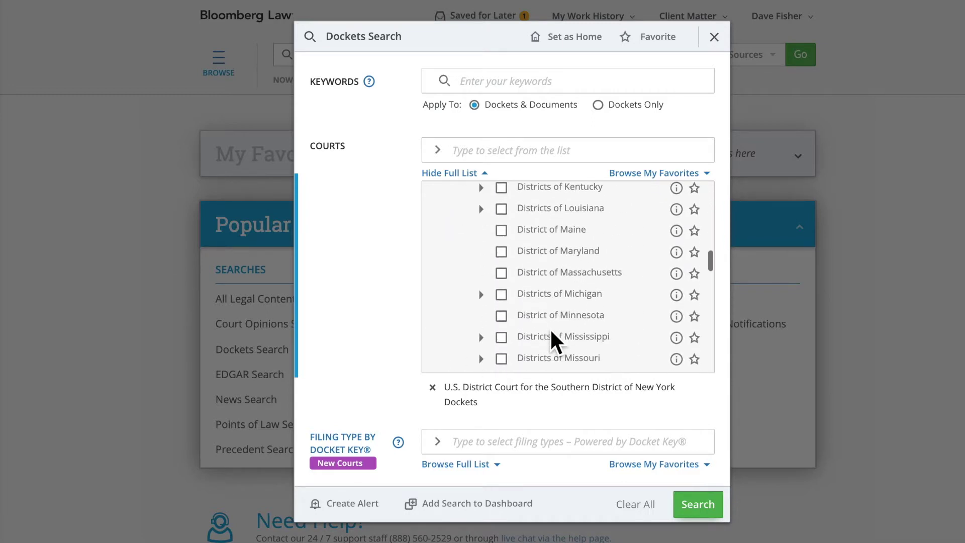
left_click(481, 276)
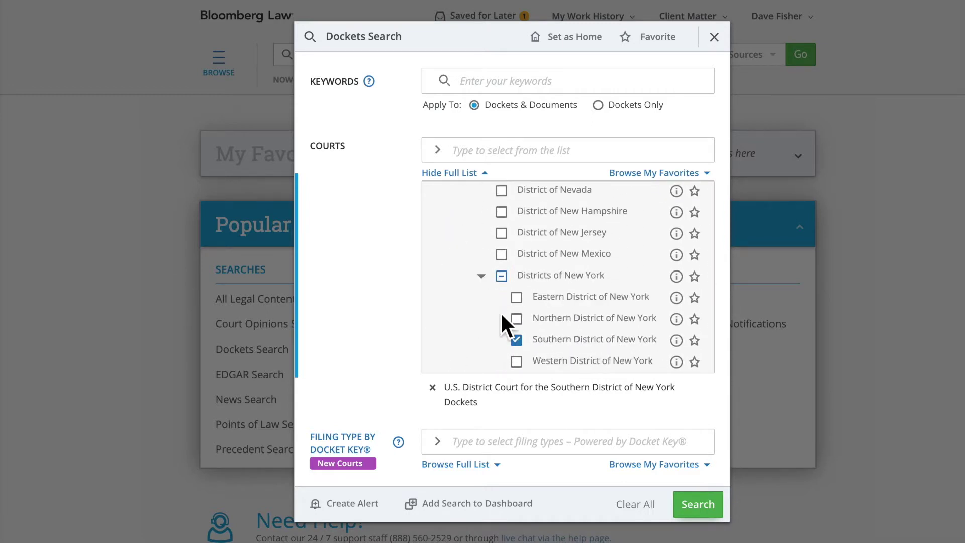
scroll(501, 317, "down", 2)
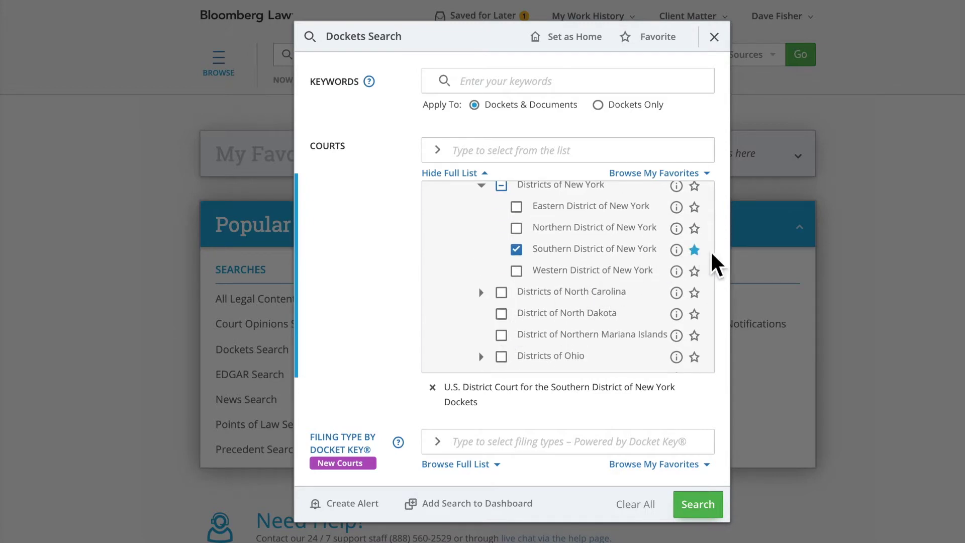
left_click(650, 174)
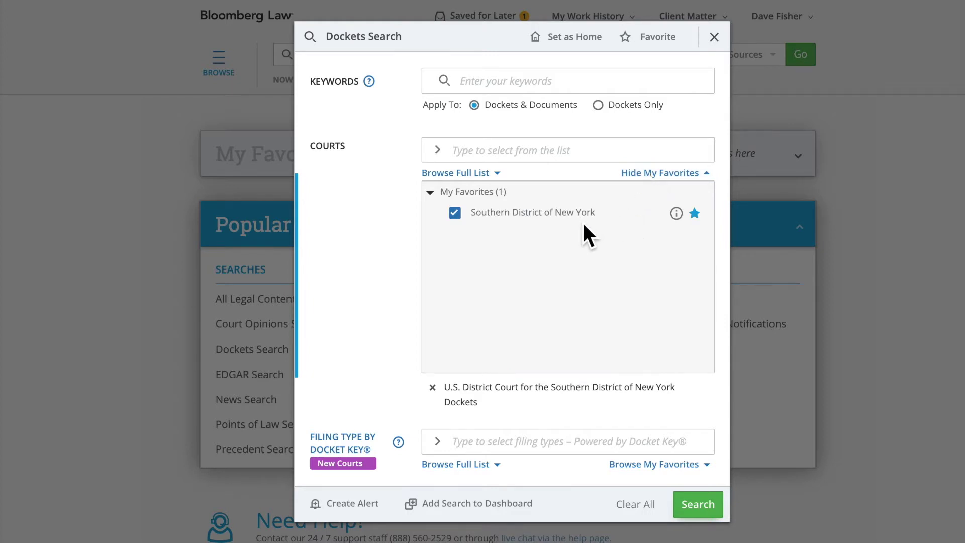
left_click(542, 86)
Enter DISMISS as the keyword and check which courts support filing-type filtering
type("DISMISS")
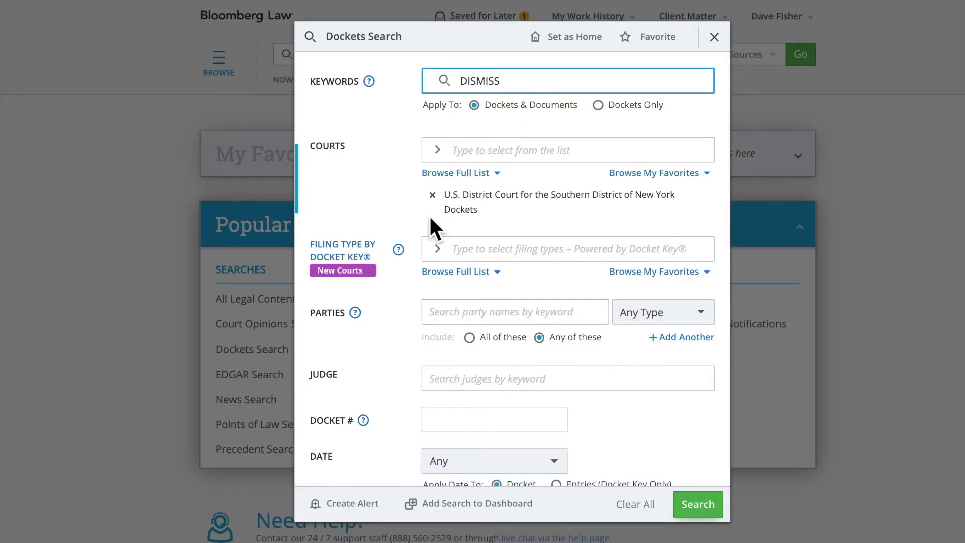
left_click(404, 254)
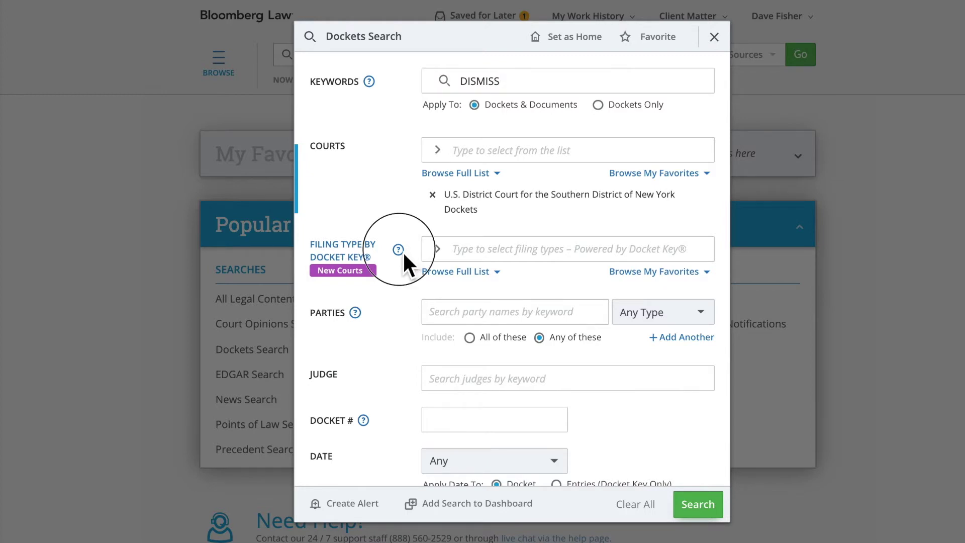
scroll(404, 254, "down", 3)
scroll(404, 254, "down", 2)
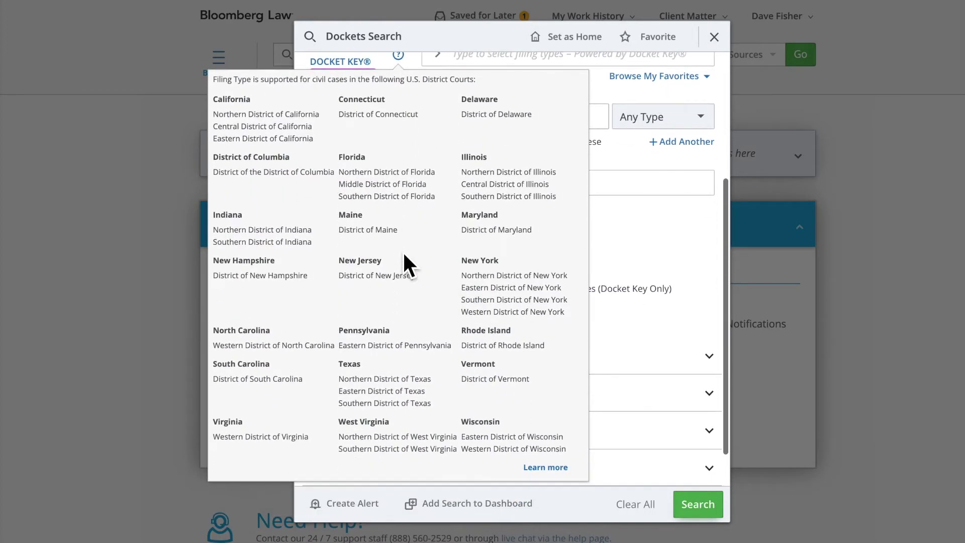
left_click(602, 173)
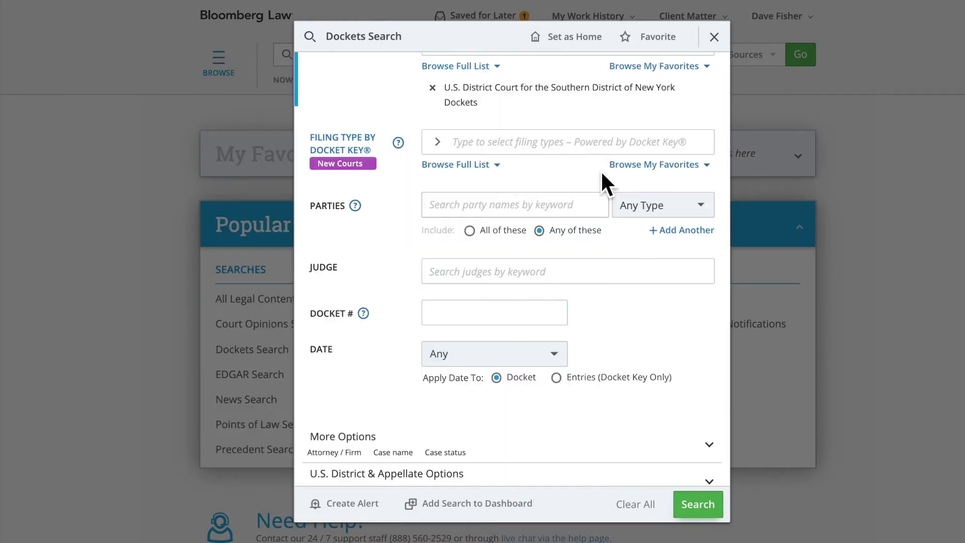
Set the Filing Type filter to Brief from the full list
left_click(490, 170)
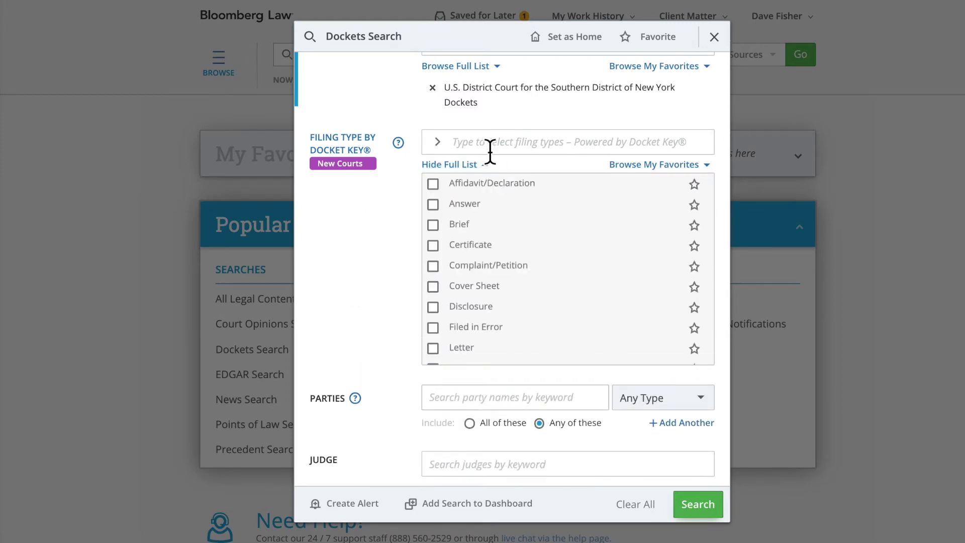
left_click(491, 147)
type("BRIEF")
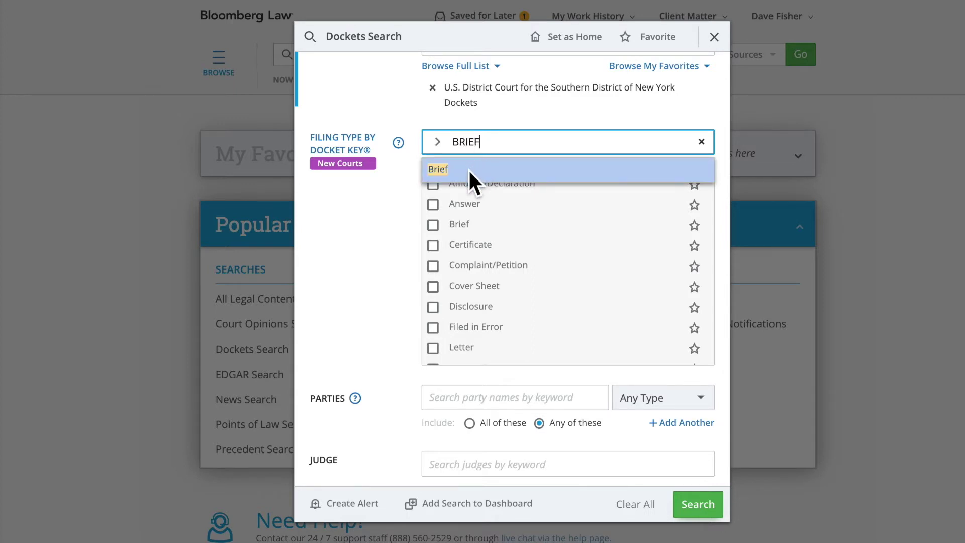
left_click(469, 169)
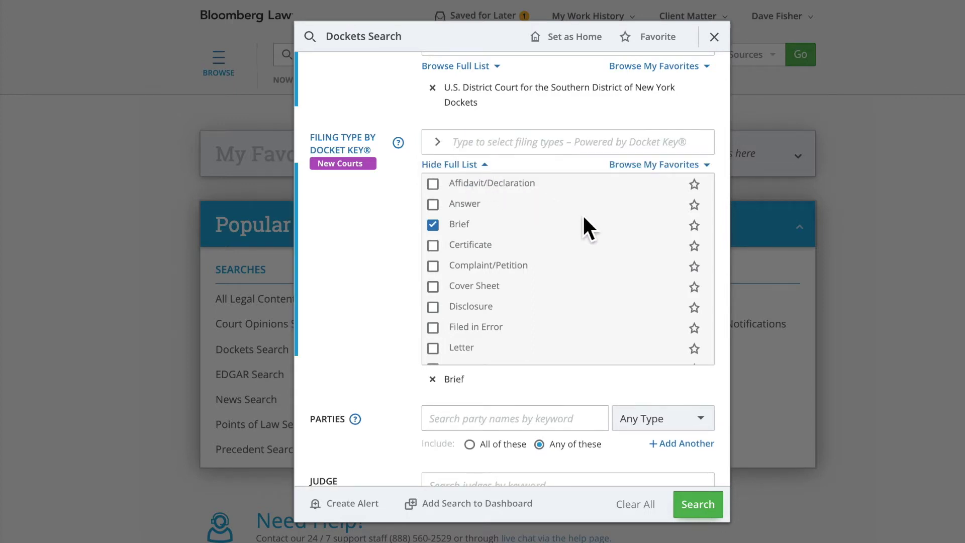
Run the search, scroll to result 11, and open its Opposition to Motion to Dismiss brief PDF
left_click(716, 505)
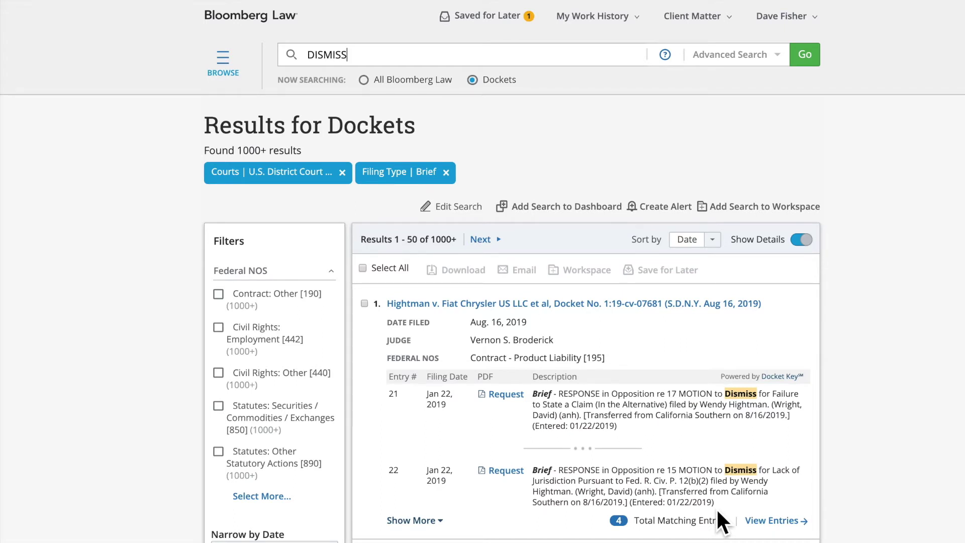
scroll(717, 508, "down", 20)
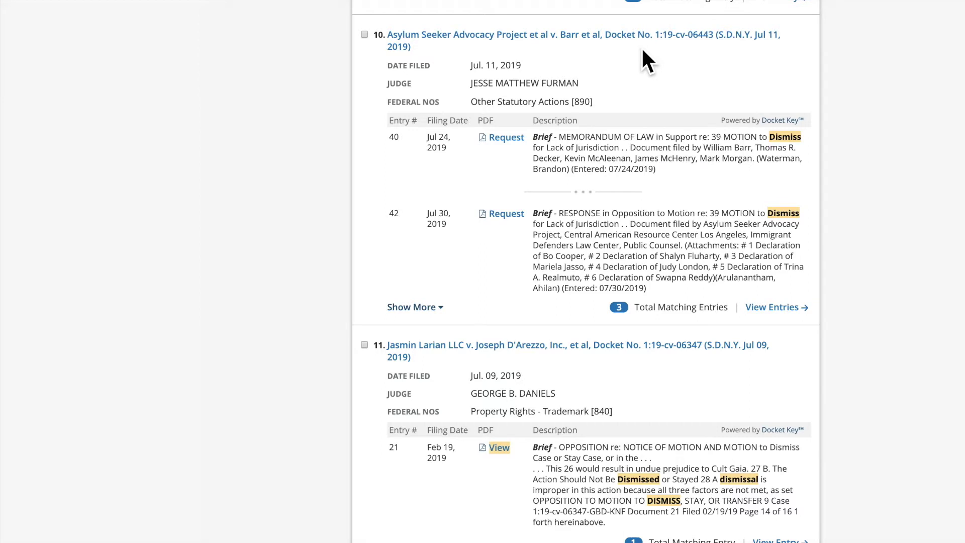
scroll(683, 372, "down", 4)
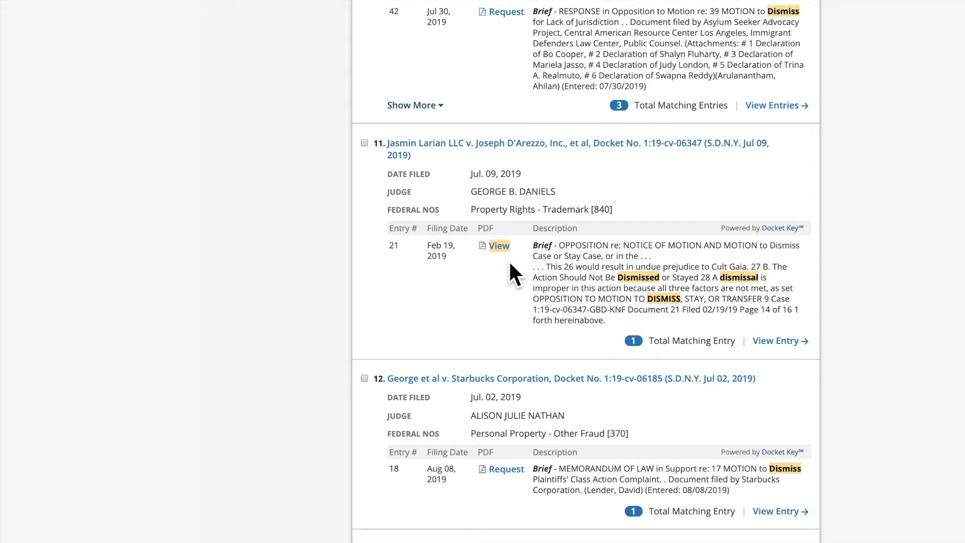
left_click(499, 246)
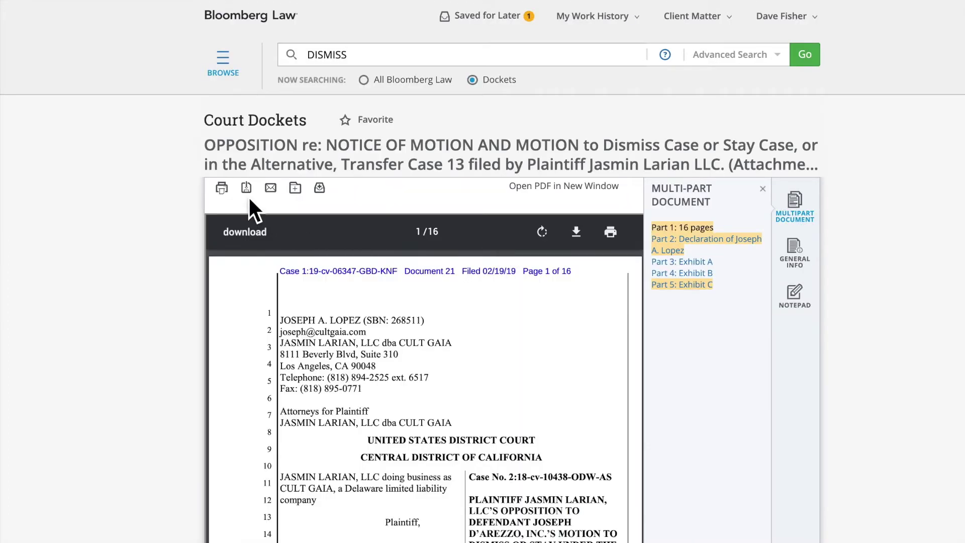
left_click(248, 189)
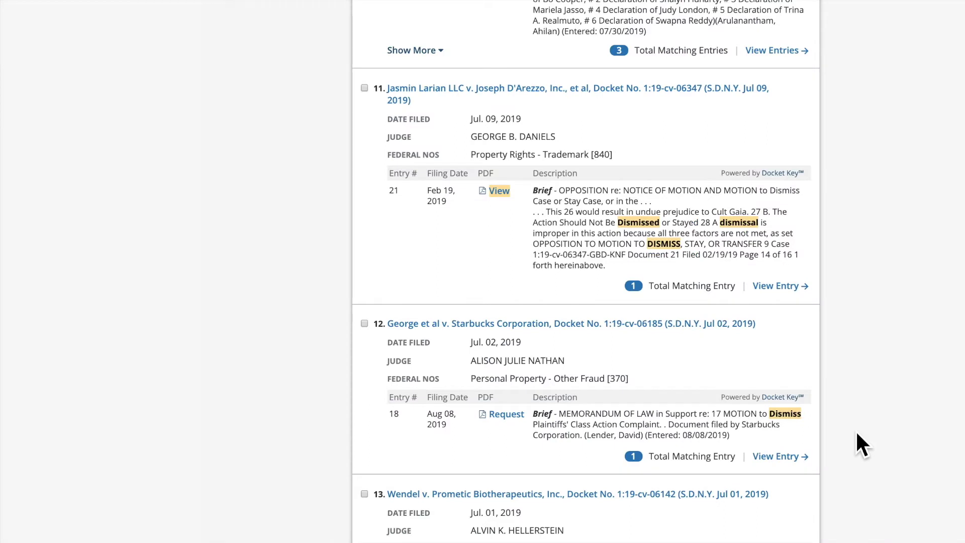
left_click(513, 420)
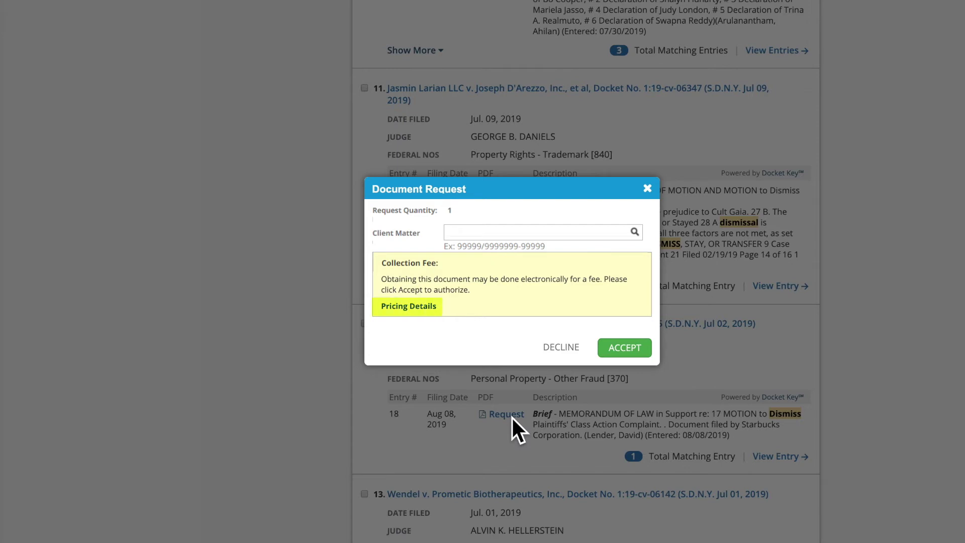
Accept the collection fee to request the Starbucks memorandum of law PDF
left_click(632, 349)
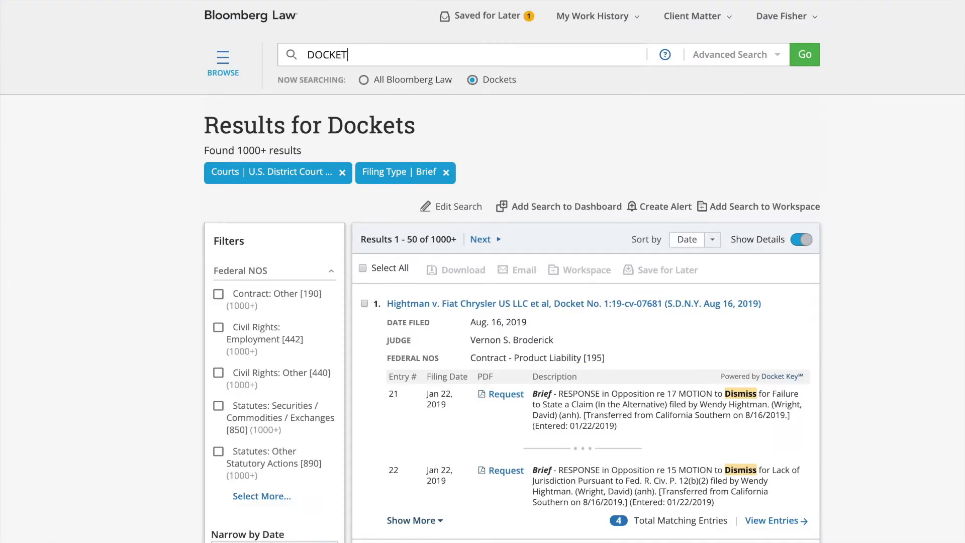
type("REQUESTS")
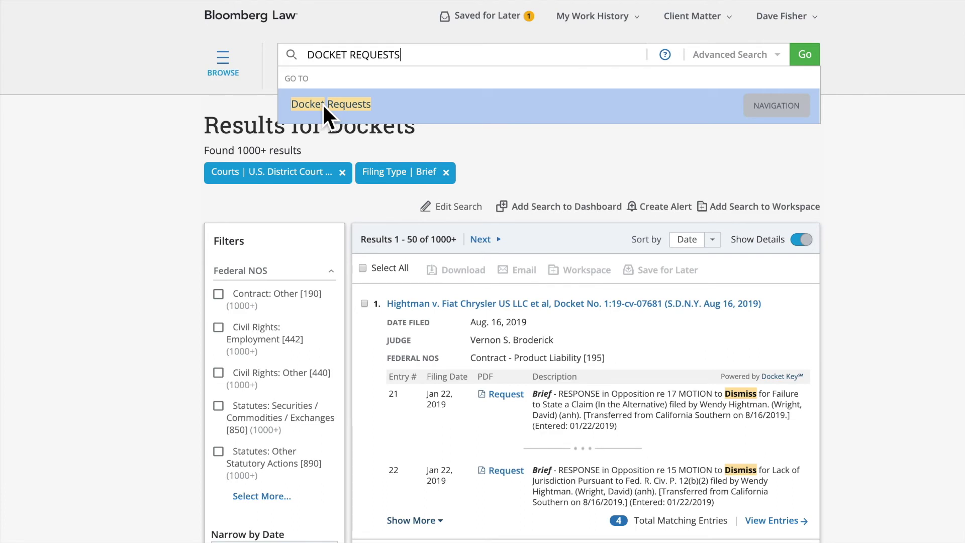
left_click(323, 106)
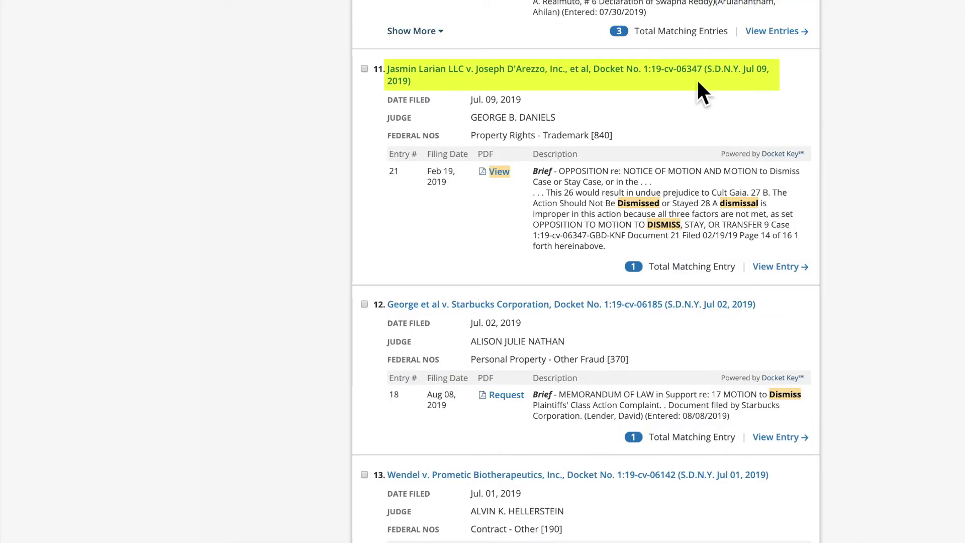
Open the full court docket for trademark case 1:19-cv-06347 from result 11
left_click(790, 271)
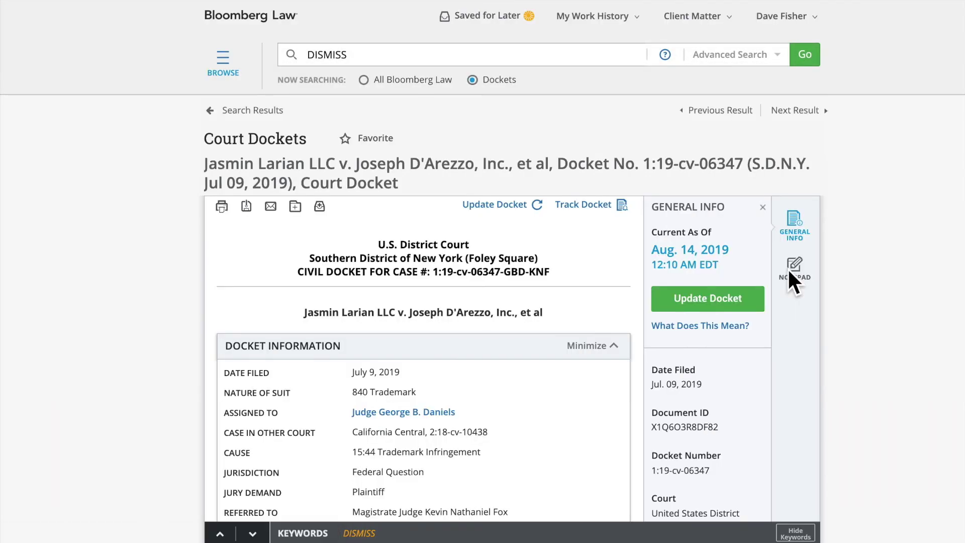